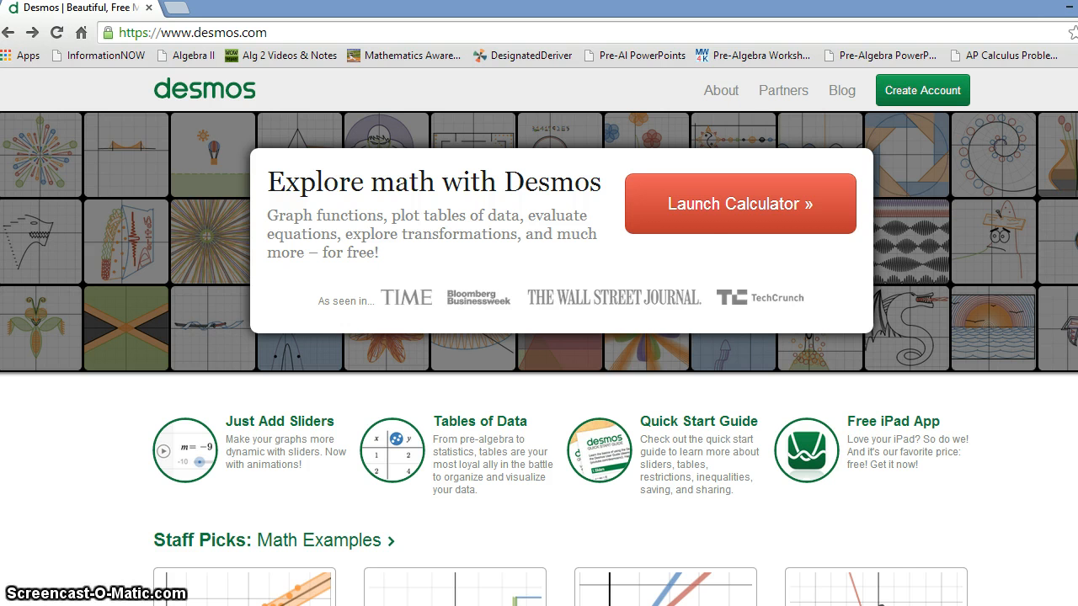
- Launch the online graphing calculator from the Desmos home page
{"action": "left_click", "coordinate": [749, 212]}
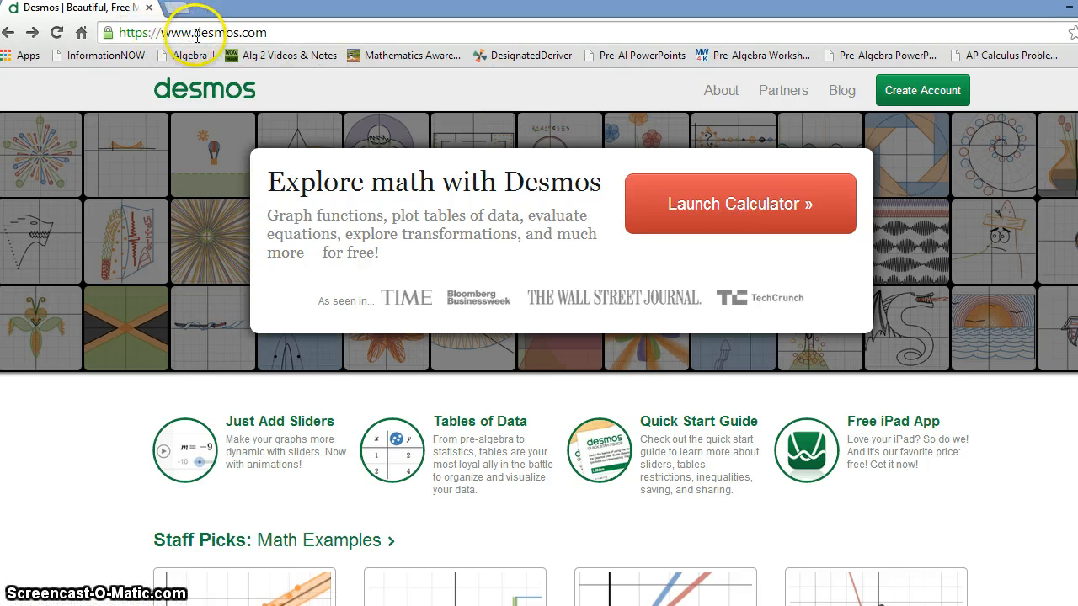
{"action": "left_click", "coordinate": [675, 202]}
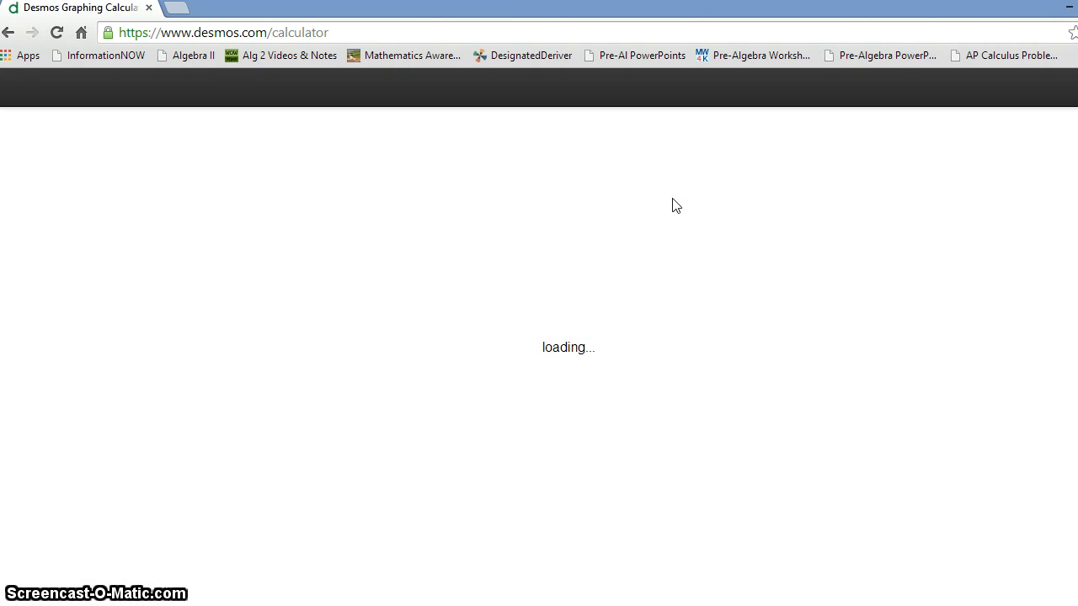
{"action": "left_click", "coordinate": [661, 202]}
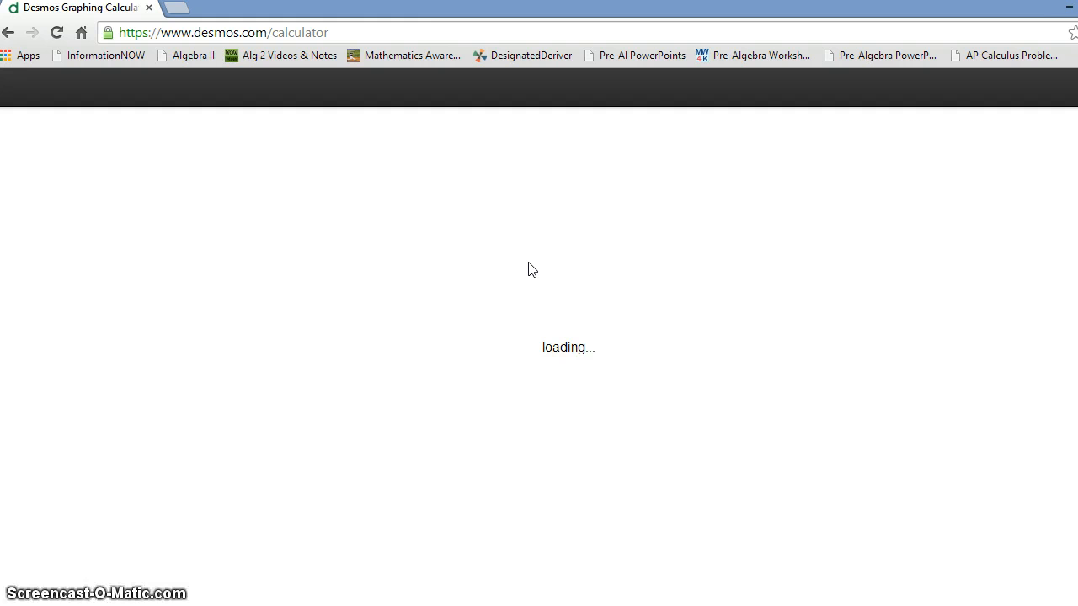
{"action": "left_click", "coordinate": [352, 279]}
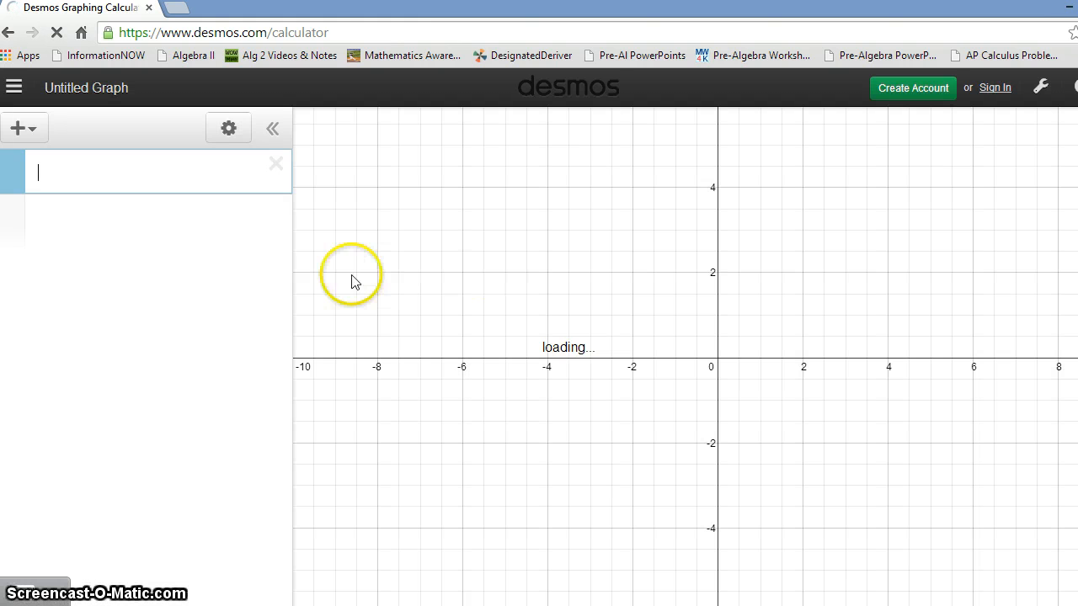
- Graph the quadratic y=x^2+2x as the first expression
{"action": "left_click", "coordinate": [183, 180]}
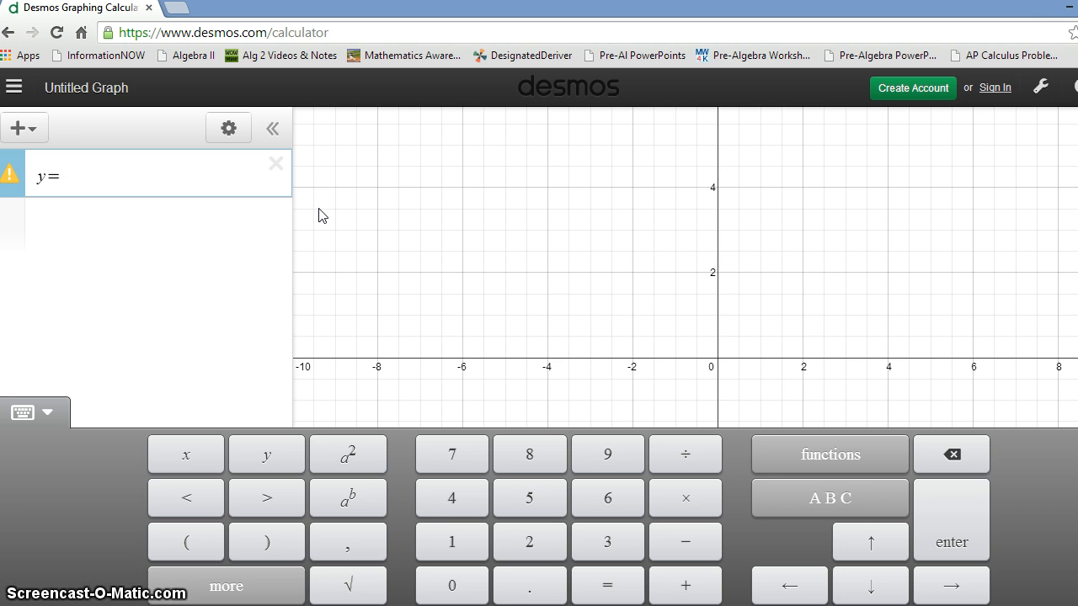
{"action": "type", "text": "x"}
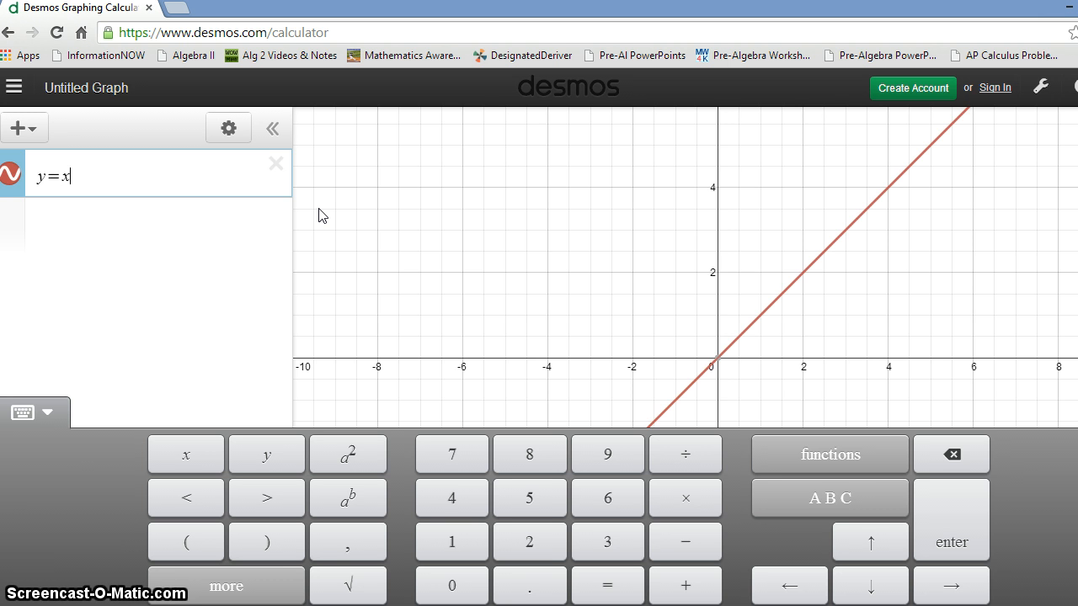
{"action": "type", "text": "^"}
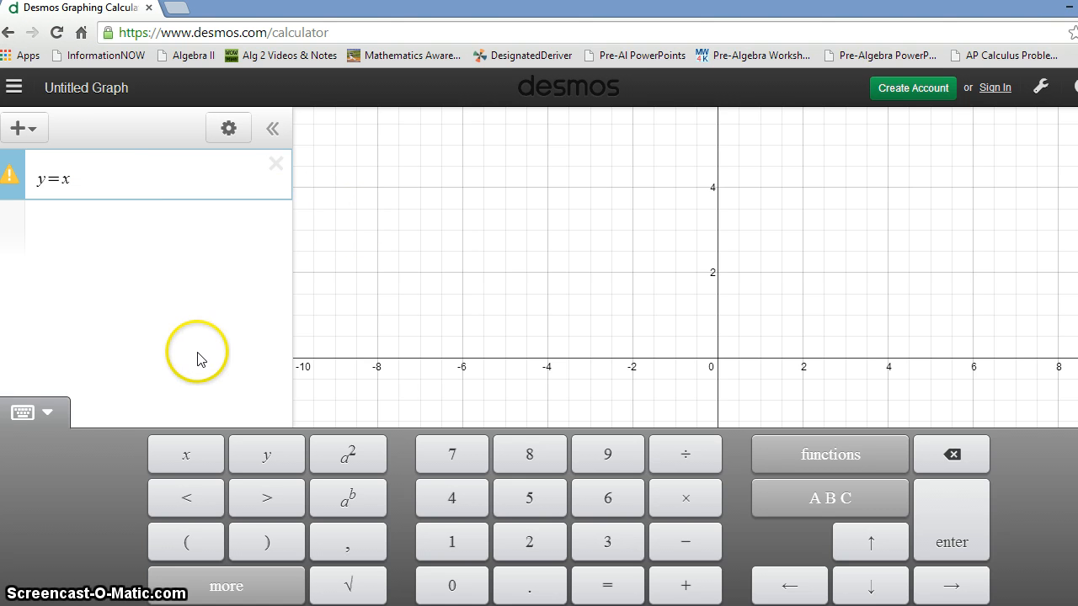
{"action": "type", "text": "^2"}
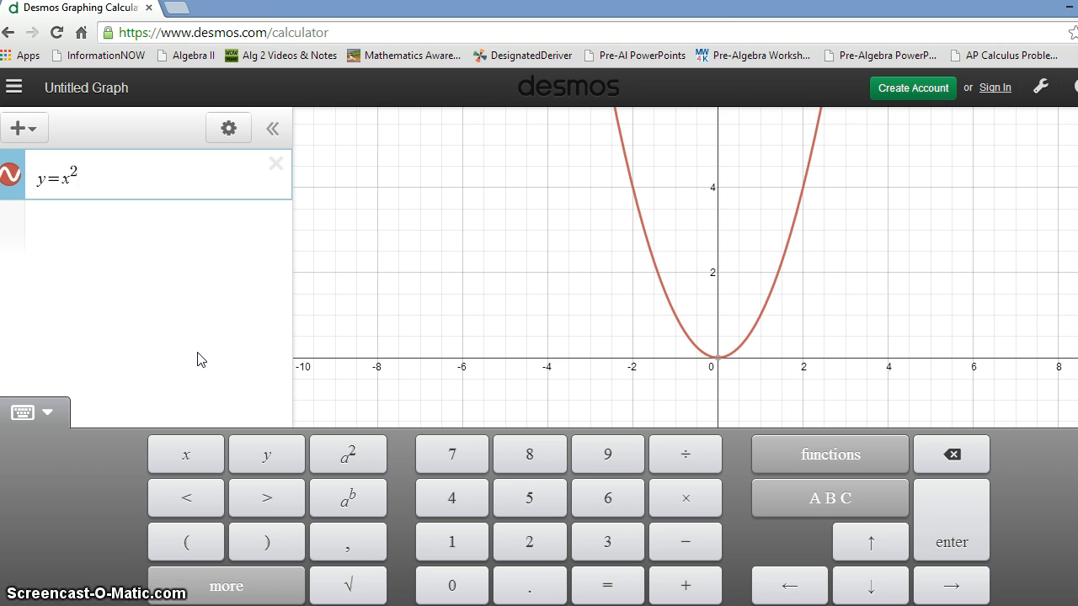
{"action": "type", "text": "+2x"}
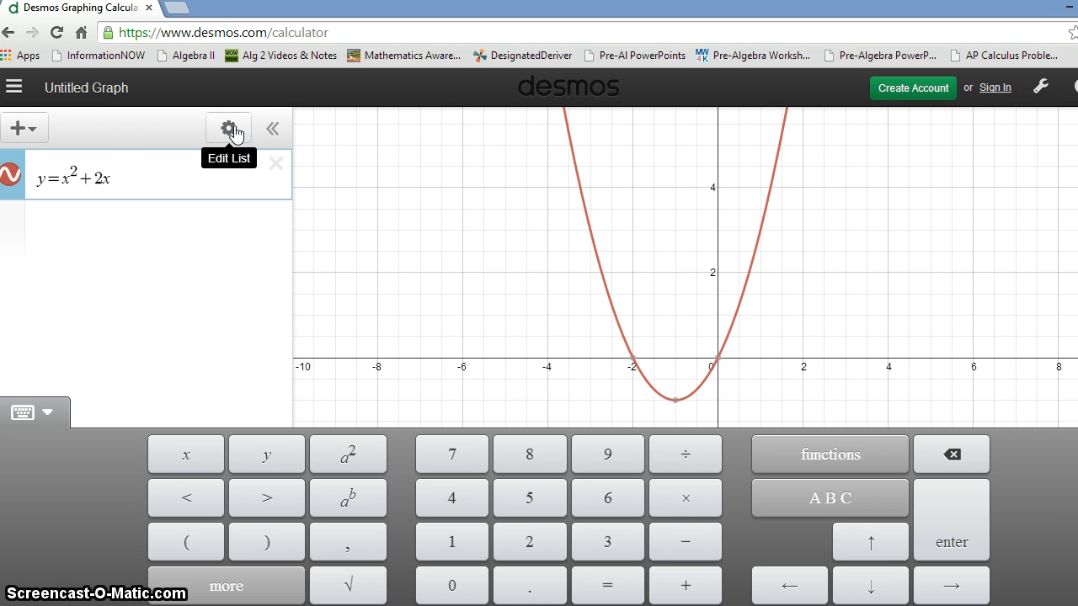
- Add a second expression and graph the line y=x
{"action": "left_click", "coordinate": [32, 129]}
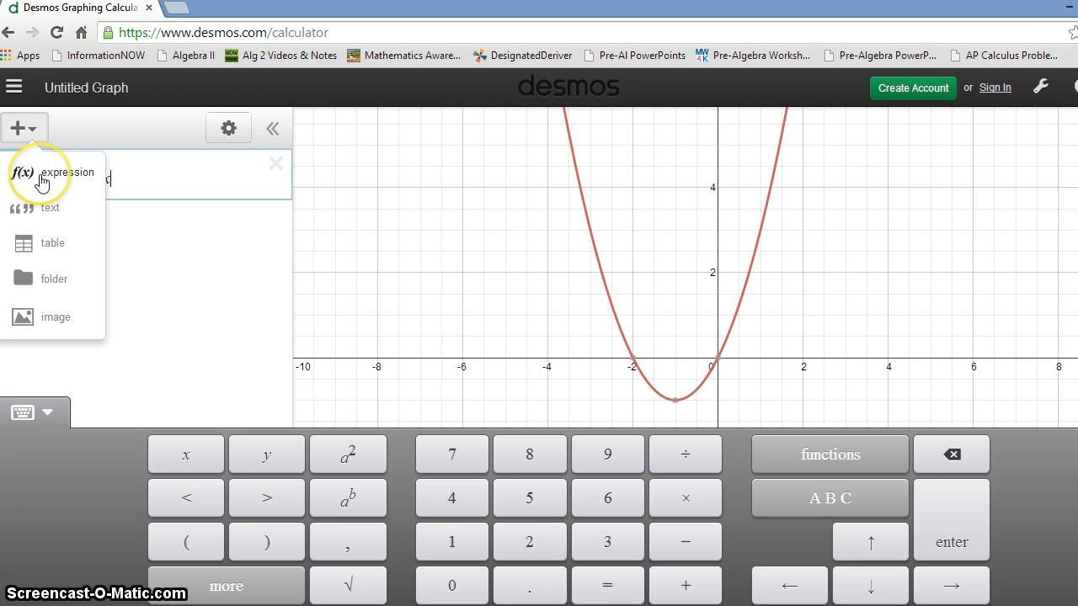
{"action": "left_click", "coordinate": [42, 181]}
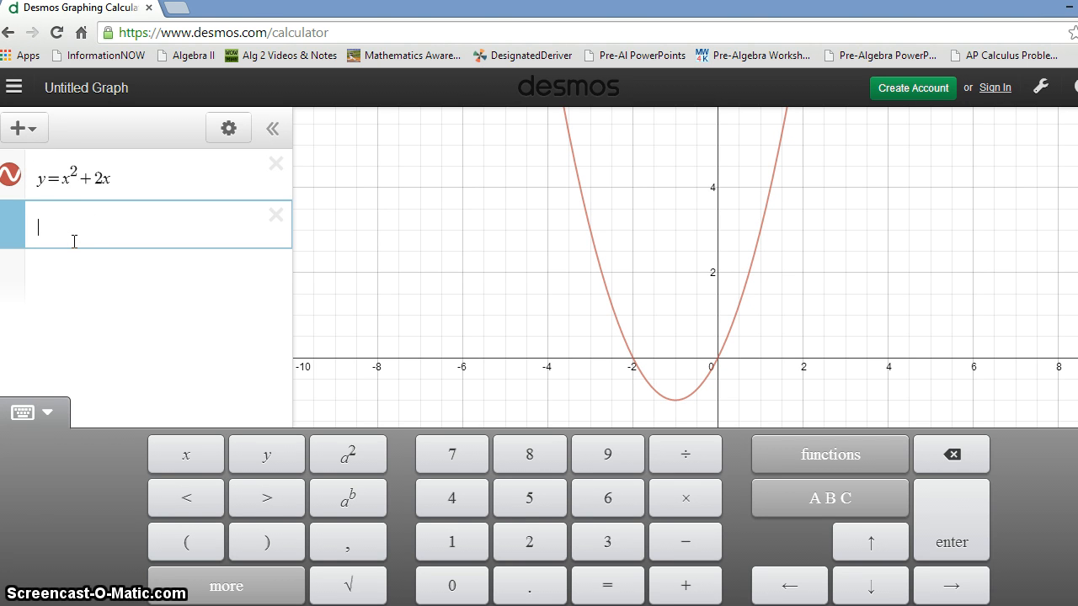
{"action": "type", "text": "y=x"}
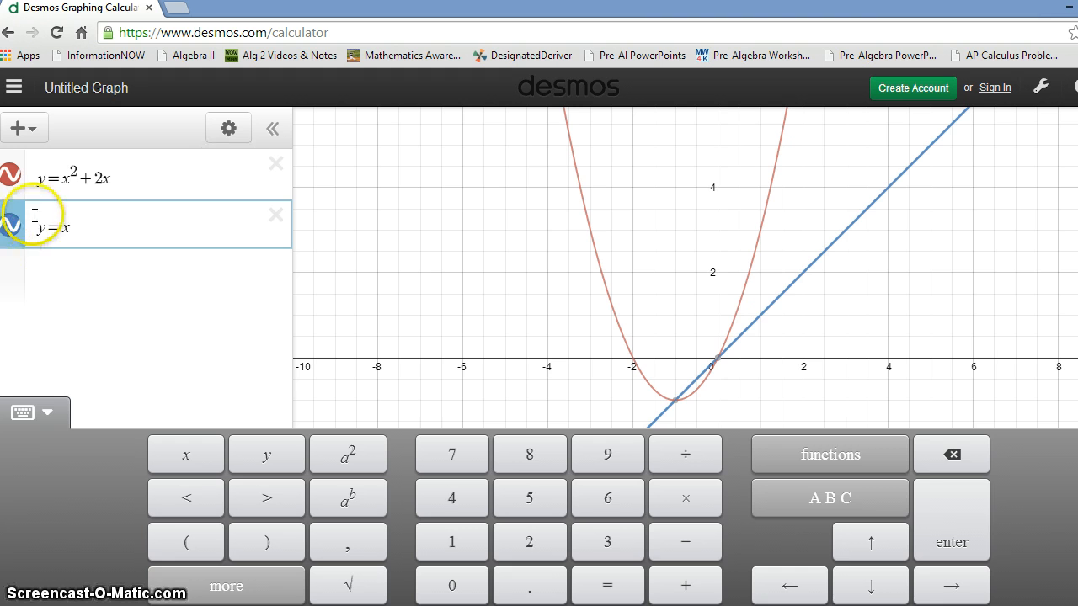
- Hide and reshow the line y=x, and look at its style and color options without changing them
{"action": "left_click", "coordinate": [11, 226]}
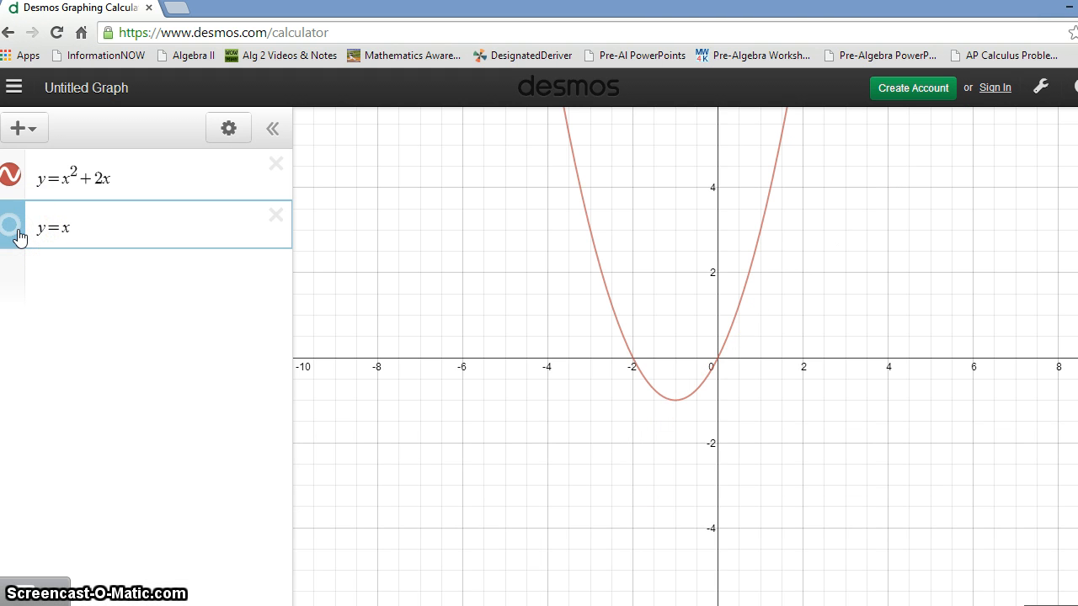
{"action": "left_click", "coordinate": [19, 235]}
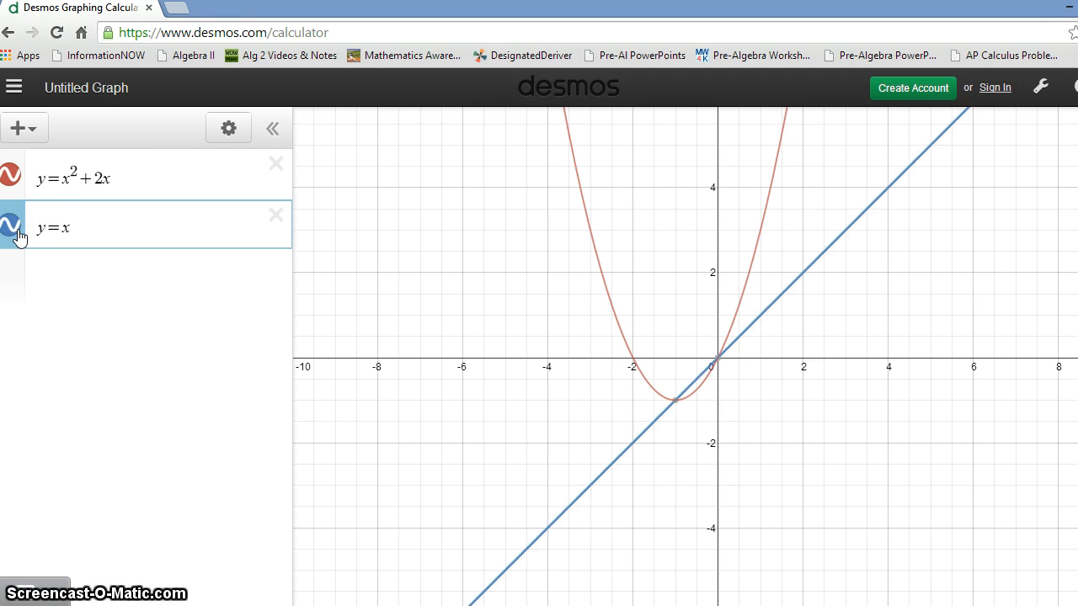
{"action": "left_click", "coordinate": [234, 126]}
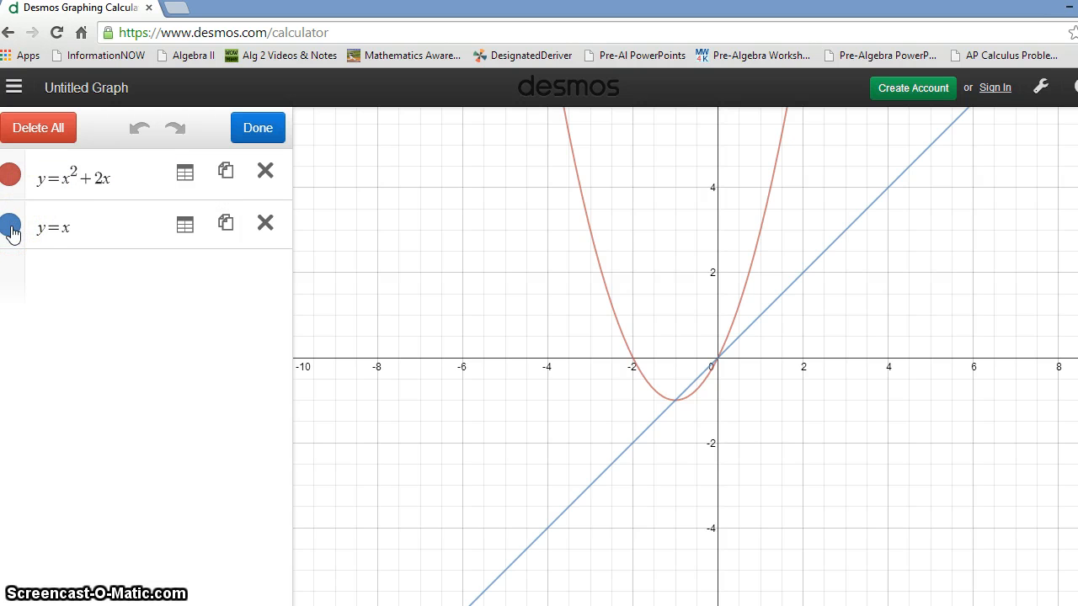
{"action": "left_click", "coordinate": [11, 228]}
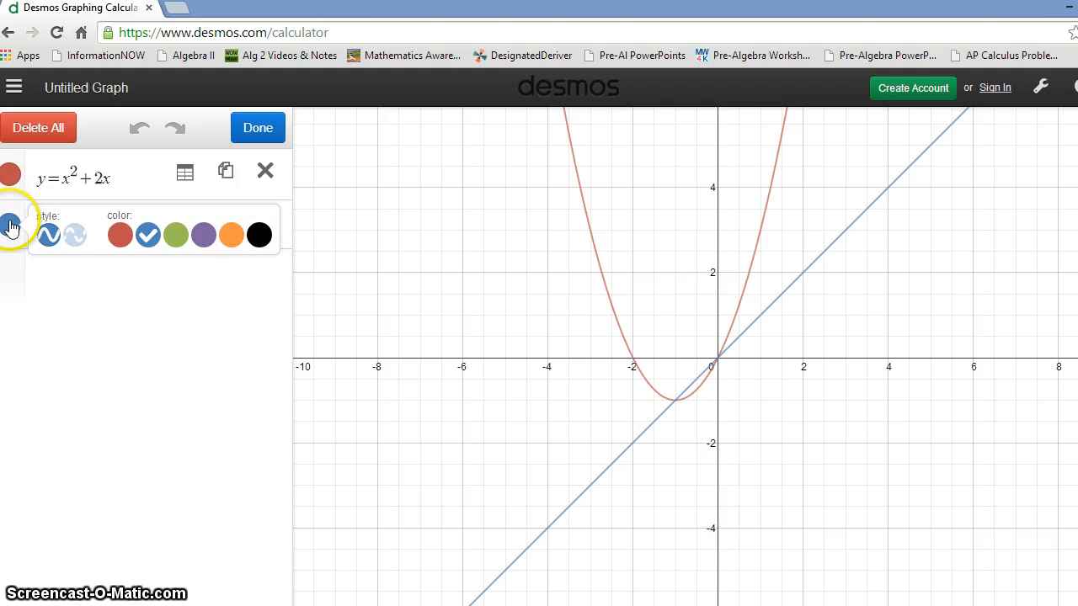
{"action": "left_click", "coordinate": [267, 131]}
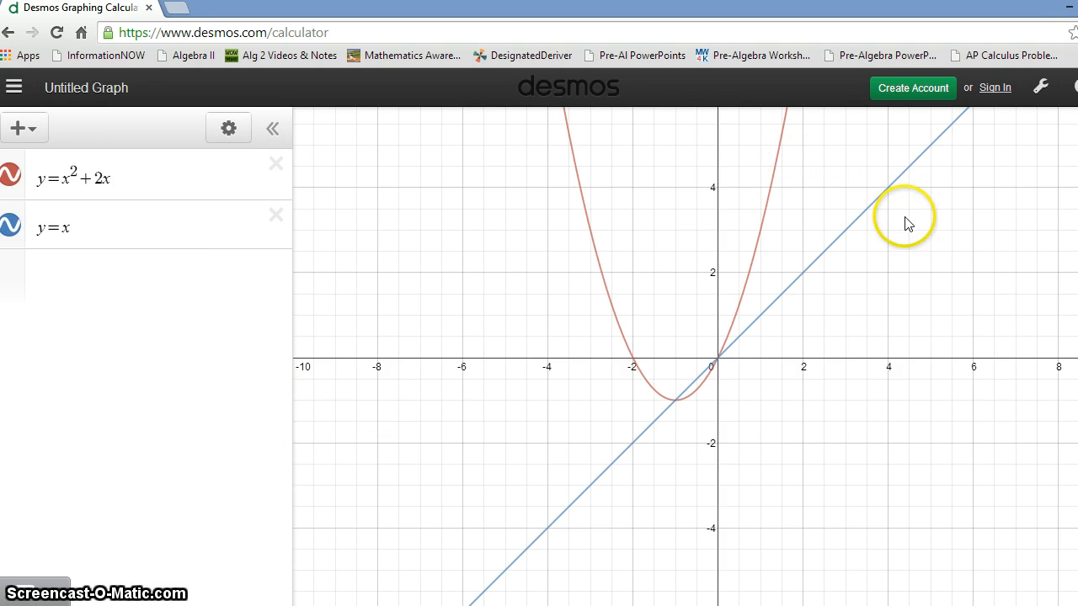
- Turn on Projector Mode in the graph settings to thicken the curves and enlarge the text
{"action": "left_click", "coordinate": [1042, 87]}
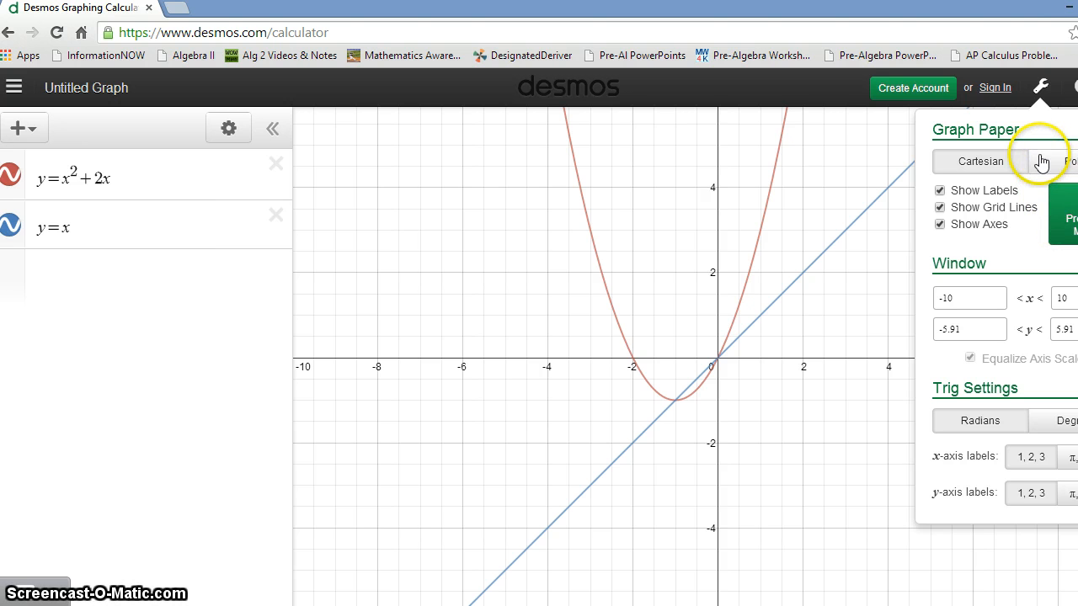
{"action": "left_click", "coordinate": [1063, 221]}
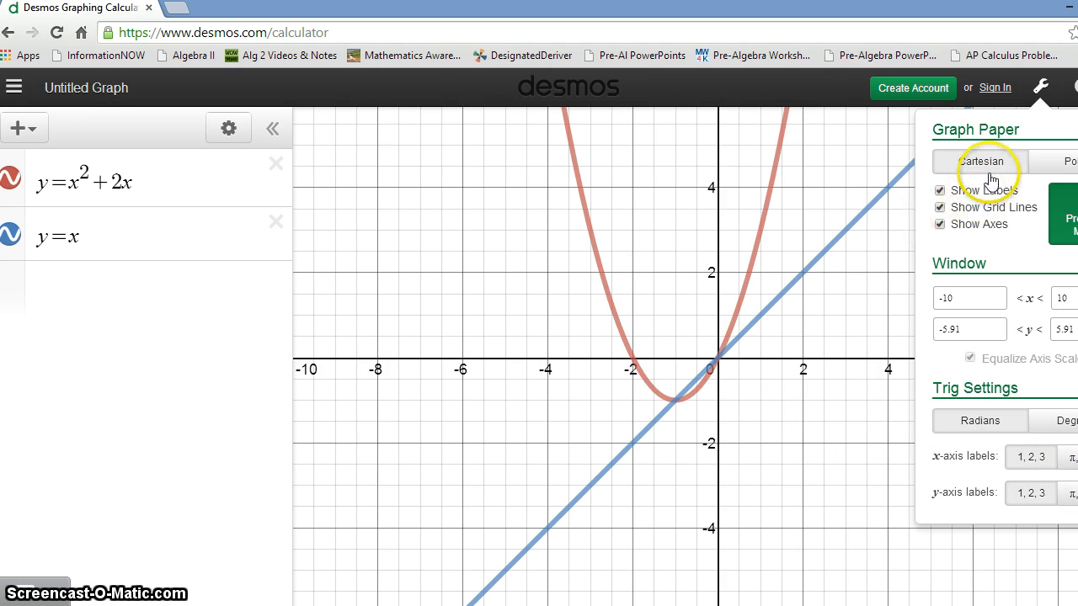
{"action": "left_click", "coordinate": [240, 369]}
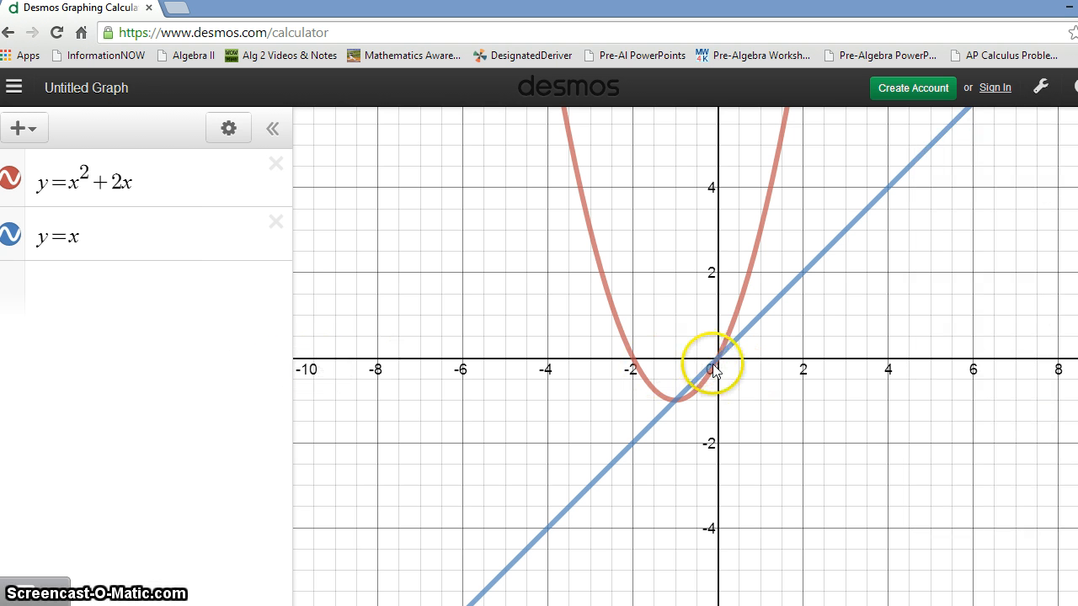
- Select the parabola and display coordinate labels at both of its intersections with the line y=x
{"action": "left_click", "coordinate": [531, 353]}
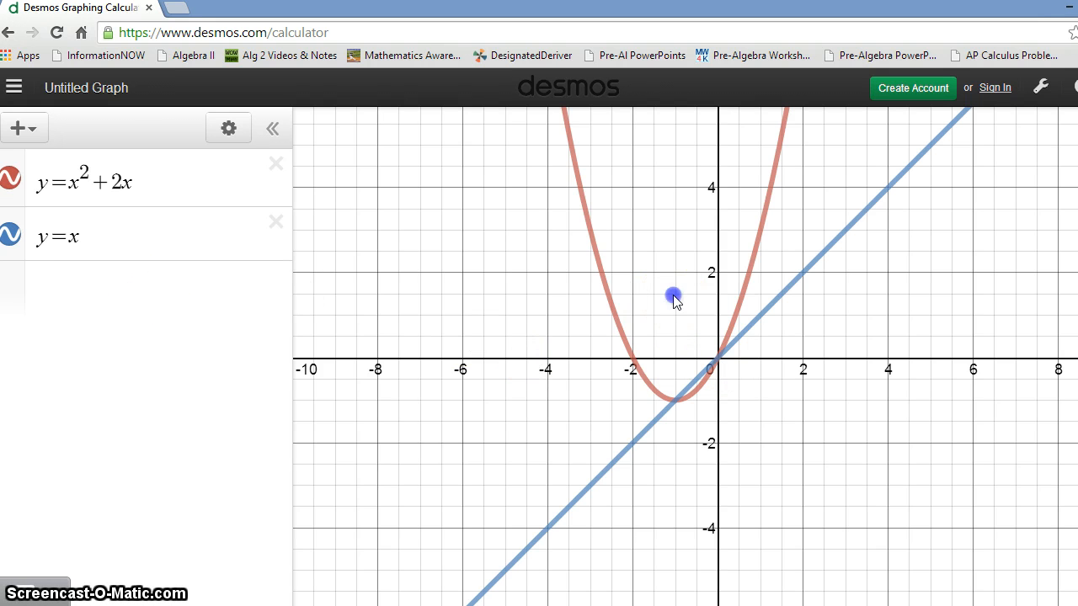
{"action": "left_click_drag", "start_coordinate": [673, 298], "coordinate": [784, 405]}
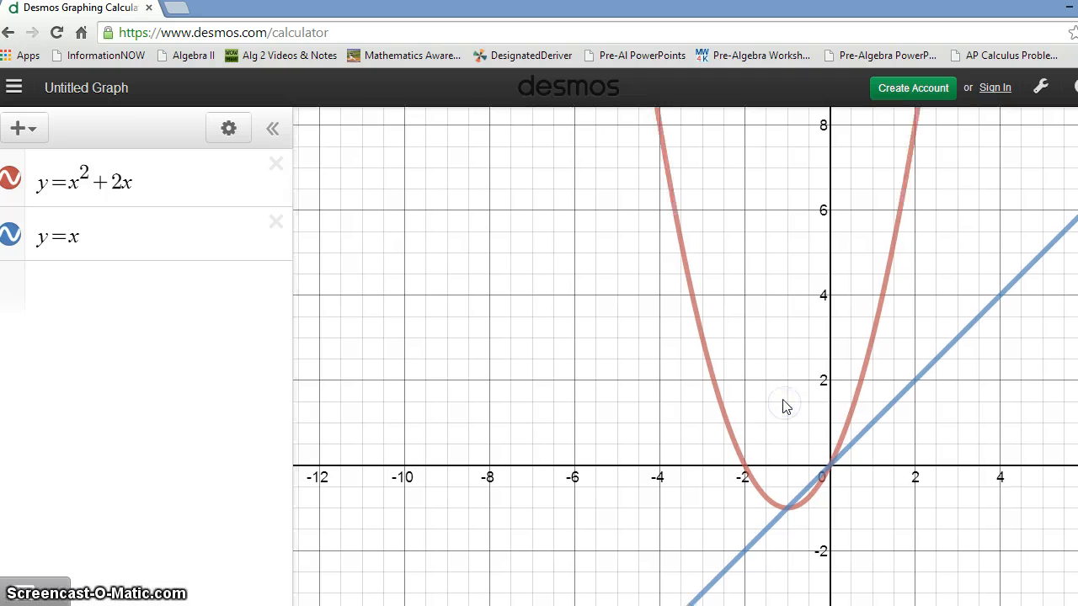
{"action": "mouse_move", "coordinate": [854, 443]}
{"action": "left_mouse_down"}
{"action": "mouse_move", "coordinate": [695, 297]}
{"action": "mouse_move", "coordinate": [636, 262]}
{"action": "left_mouse_up"}
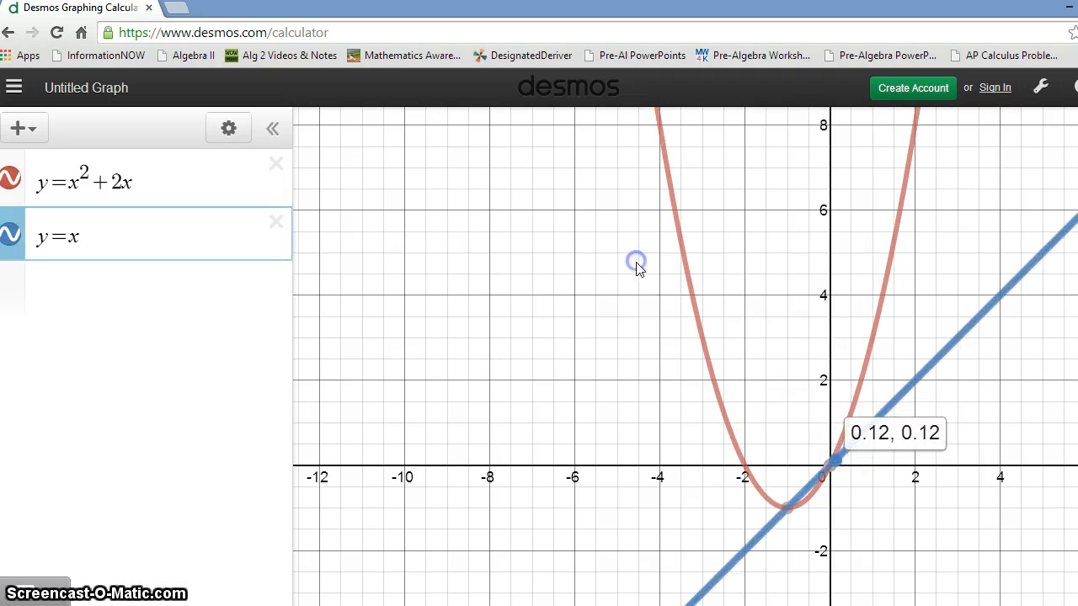
{"action": "left_click_drag", "start_coordinate": [704, 370], "coordinate": [393, 250]}
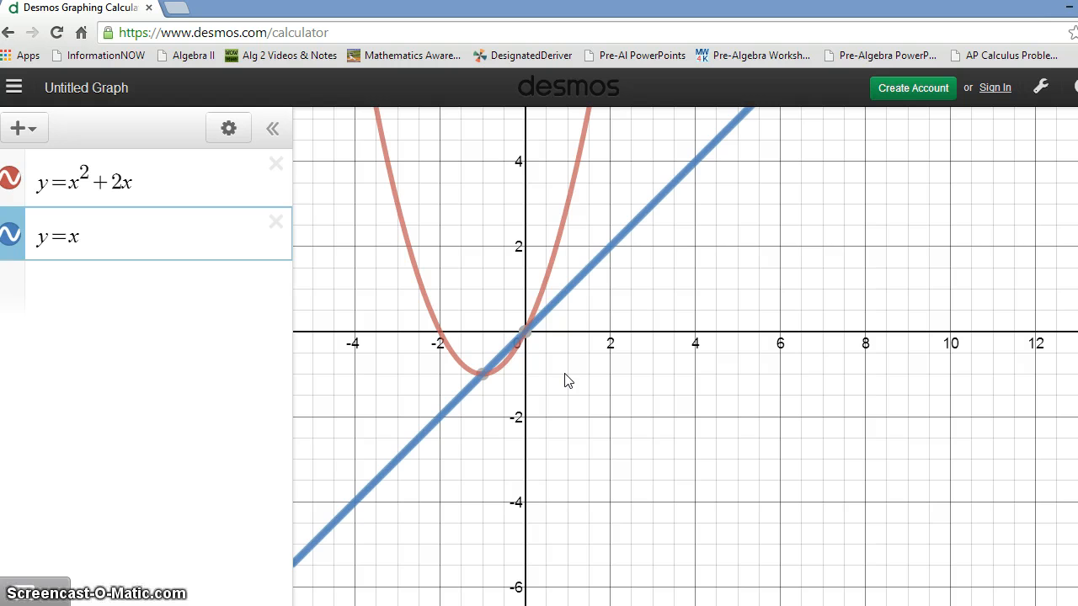
{"action": "left_click", "coordinate": [551, 269]}
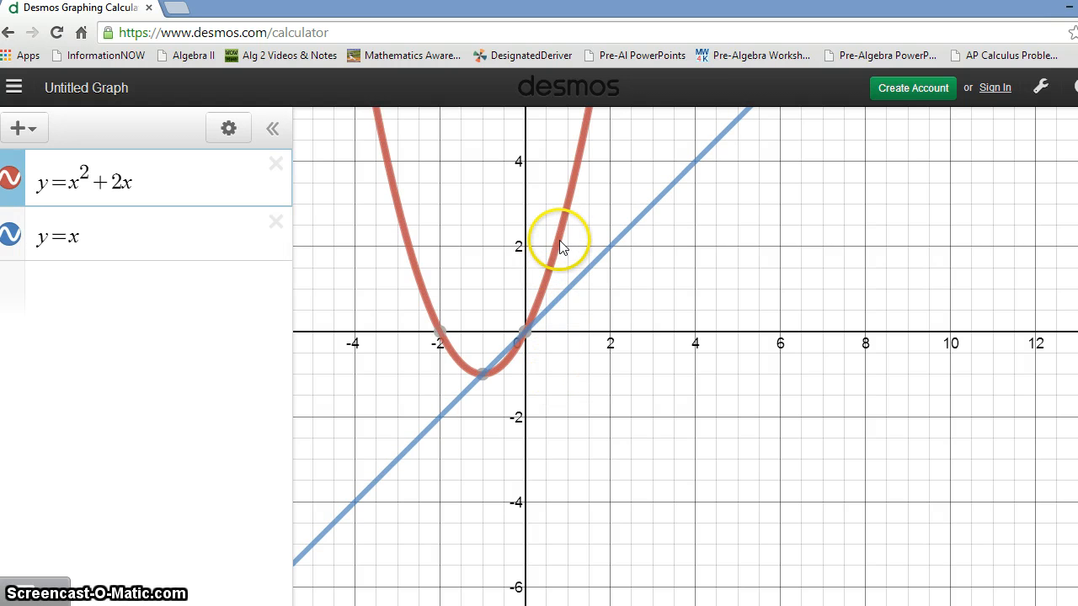
{"action": "left_click_drag", "start_coordinate": [559, 242], "coordinate": [526, 337]}
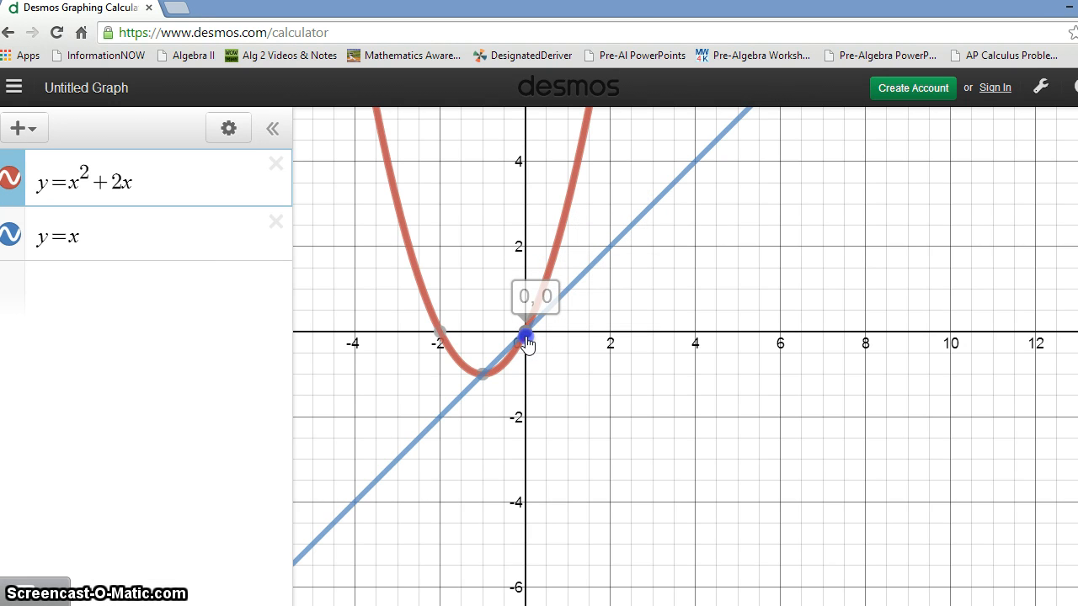
{"action": "left_click", "coordinate": [526, 337]}
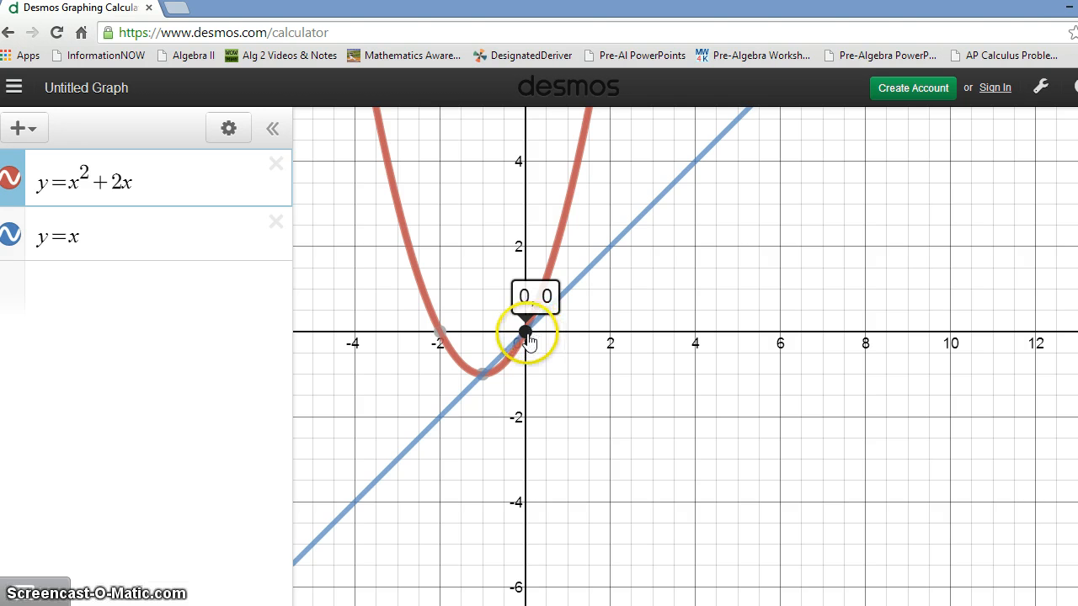
{"action": "mouse_move", "coordinate": [558, 236]}
{"action": "left_mouse_down"}
{"action": "mouse_move", "coordinate": [530, 338]}
{"action": "mouse_move", "coordinate": [482, 376]}
{"action": "left_mouse_up"}
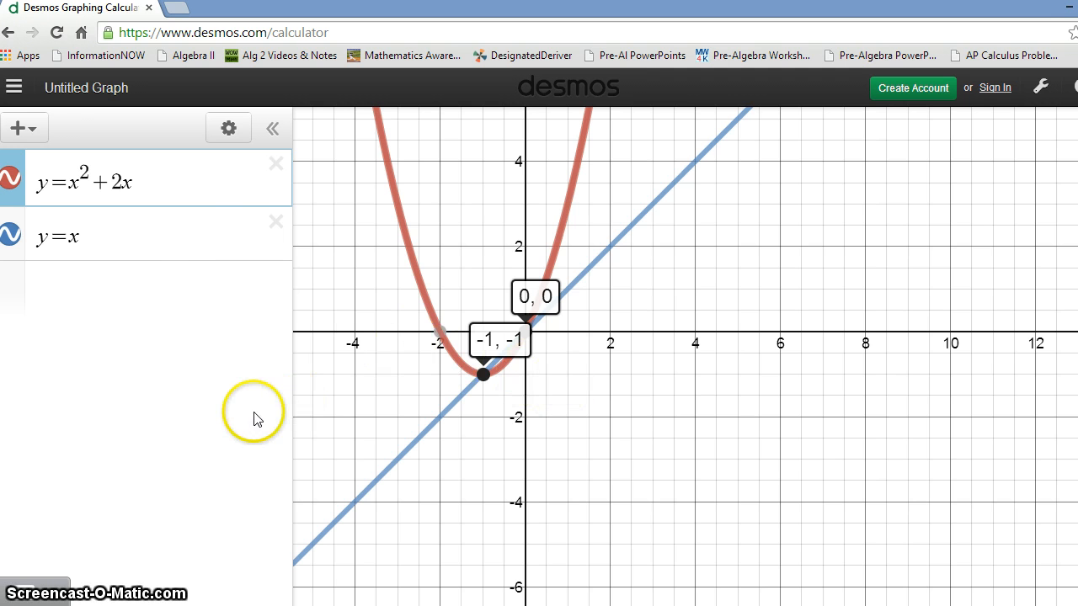
{"action": "mouse_move", "coordinate": [102, 600]}
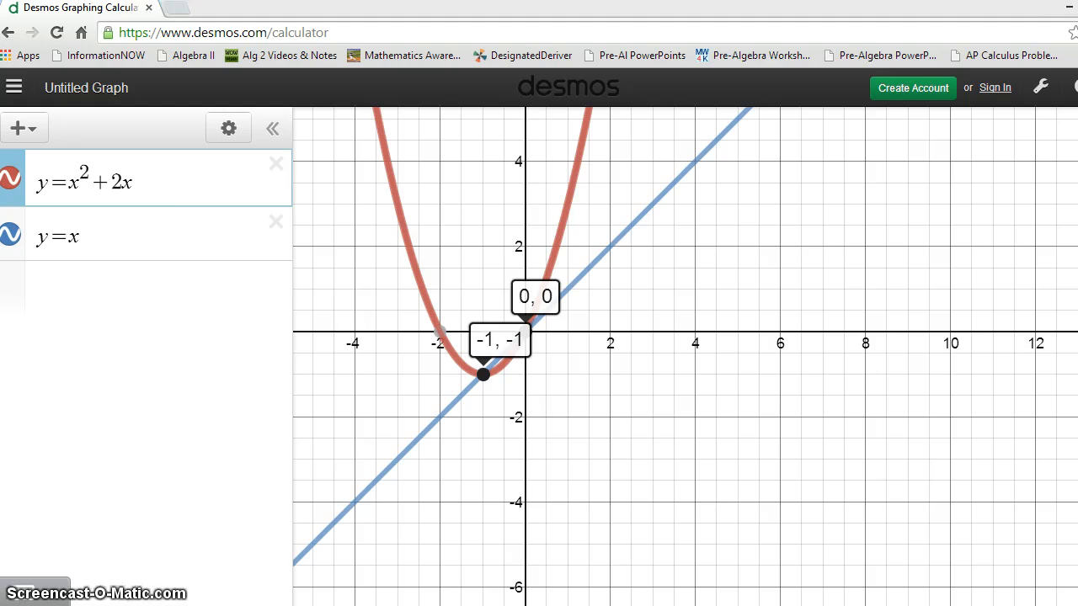
{"action": "key", "text": "super"}
{"action": "key", "text": "alt+Tab"}
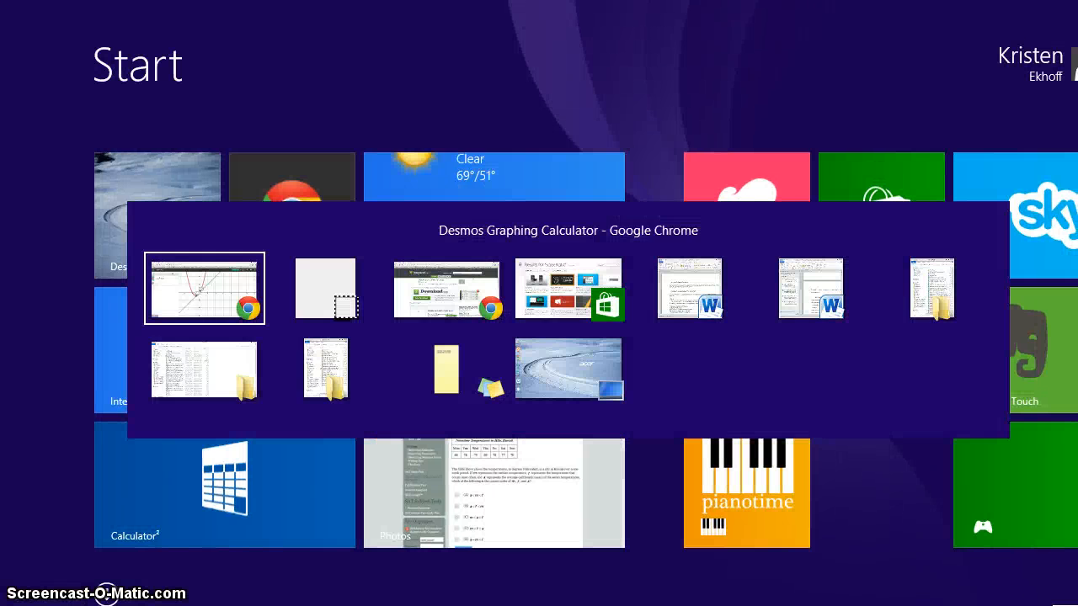
{"action": "left_click", "coordinate": [138, 476]}
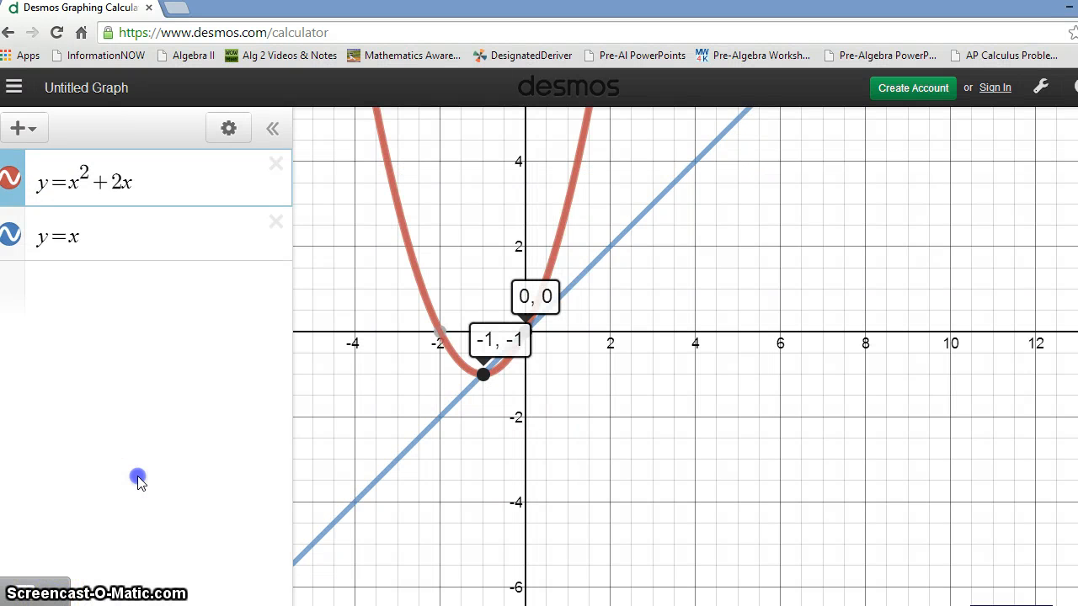